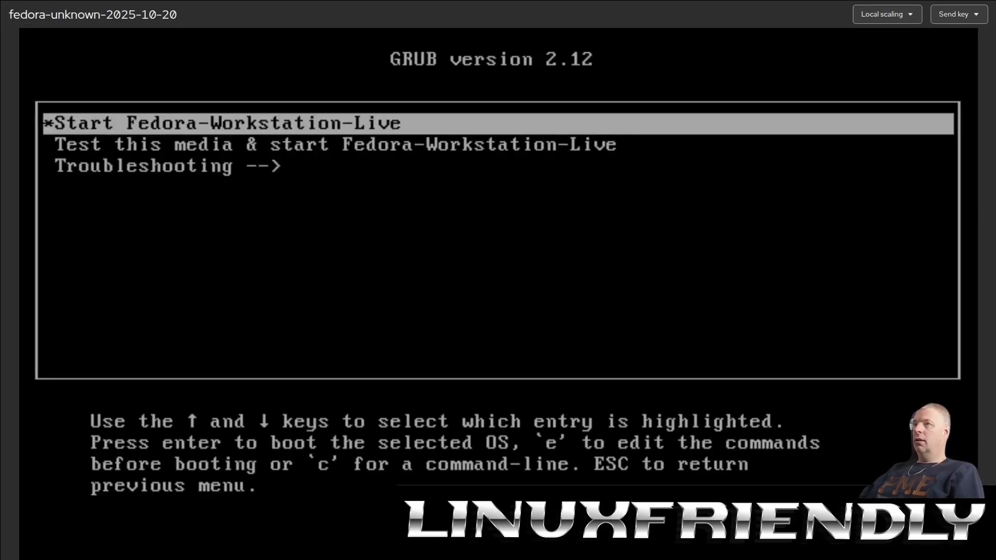
- Boot the virtual machine with the Start Fedora-Workstation-Live entry
key(Down)
key(Down)
key(Up)
key(Up)
key(Down)
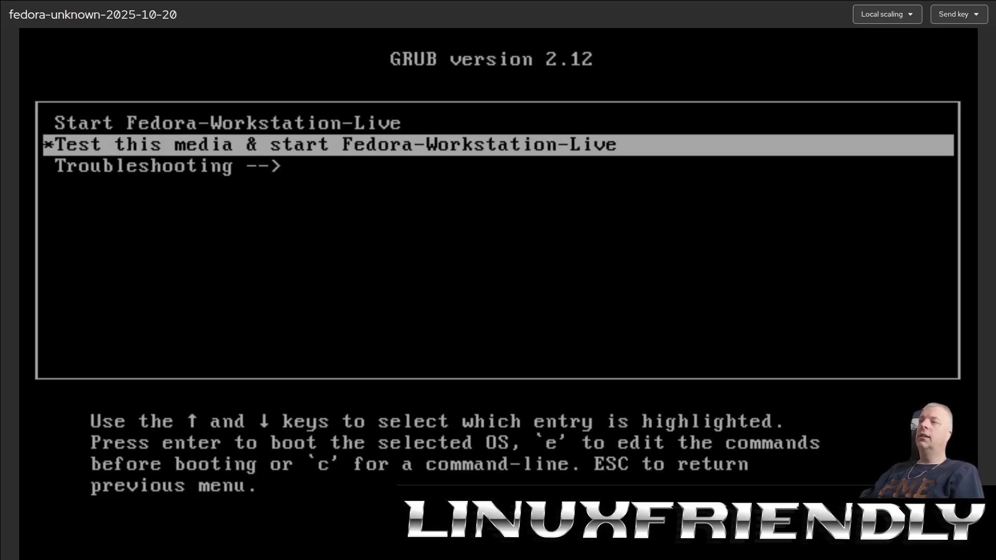
key(Up)
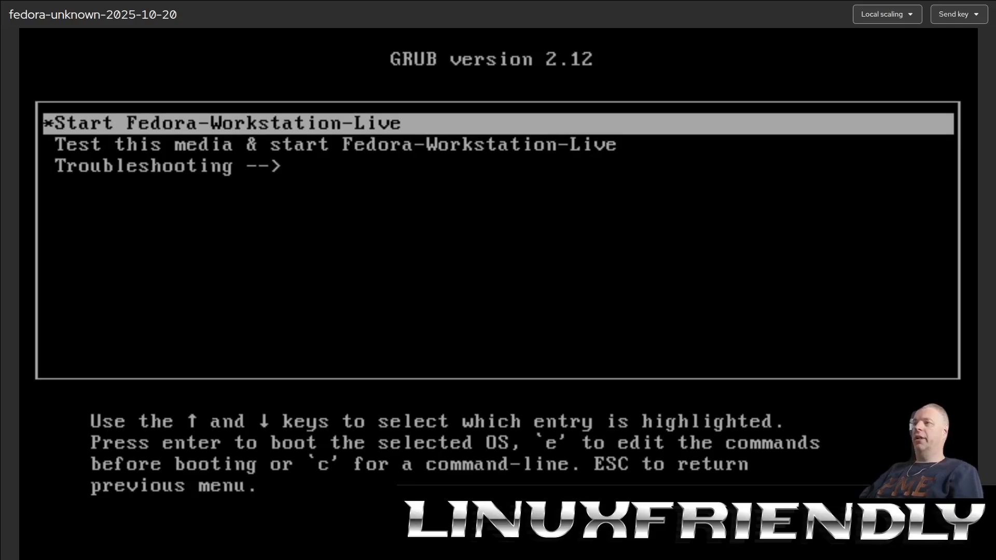
key(Return)
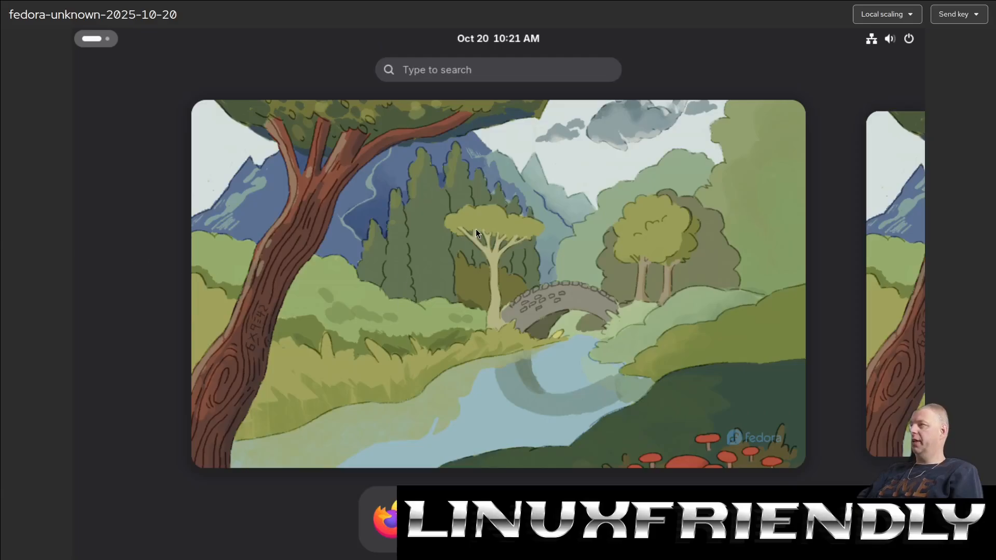
- Launch the Fedora installer from the live desktop's welcome dialog and bring its window to the front
click(409, 162)
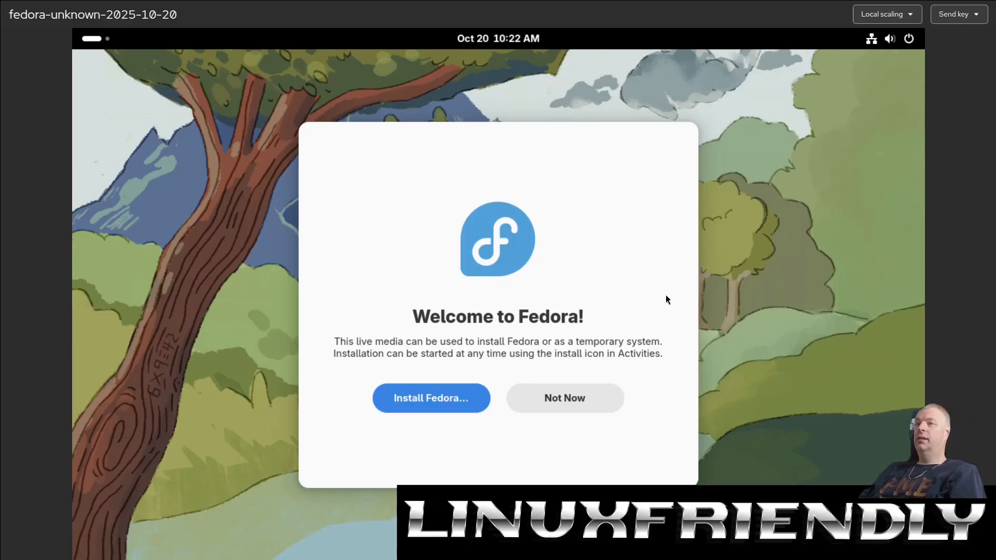
click(463, 397)
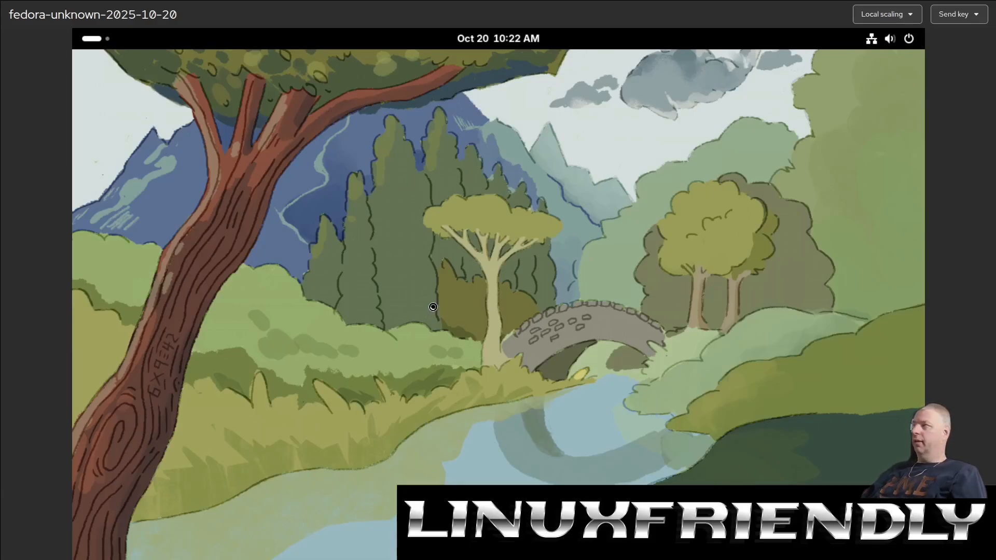
click(108, 39)
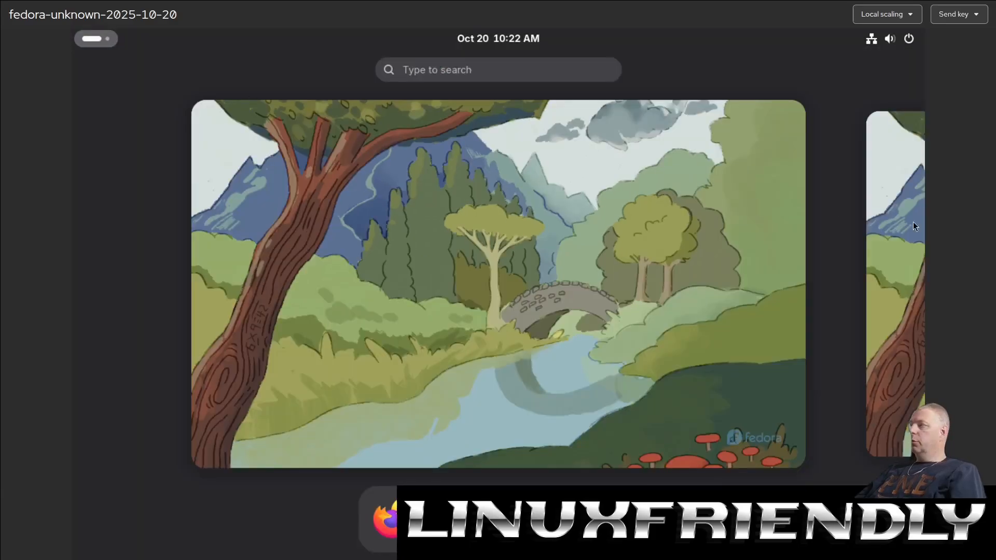
click(916, 235)
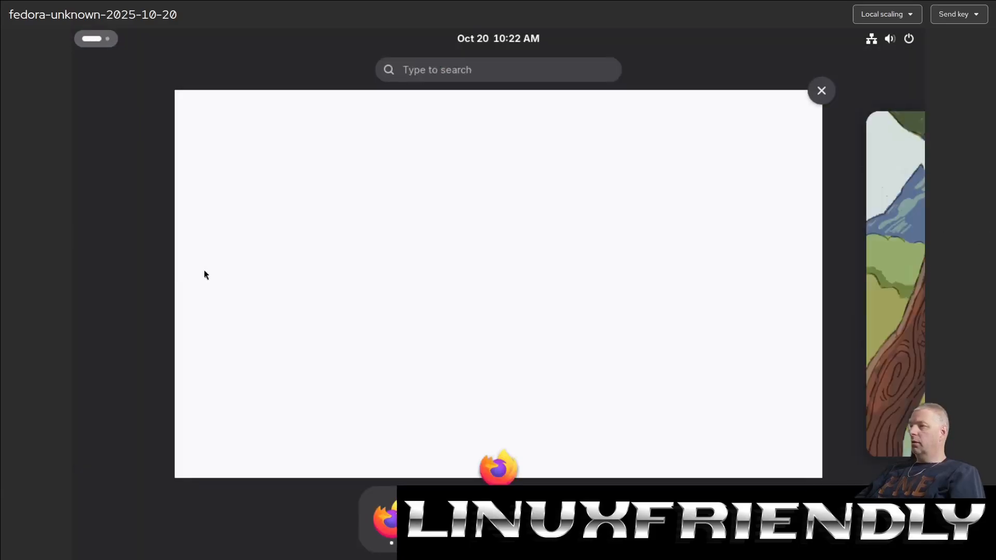
click(468, 255)
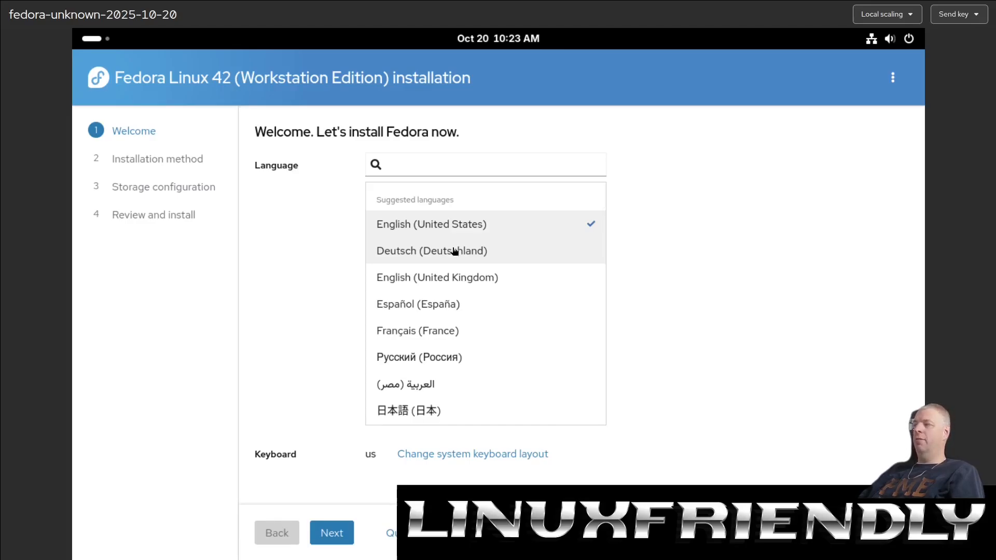
- Look through the available installer languages, keep English (United States) with the us keyboard, and continue to the installation method
scroll(469, 294, down, 3)
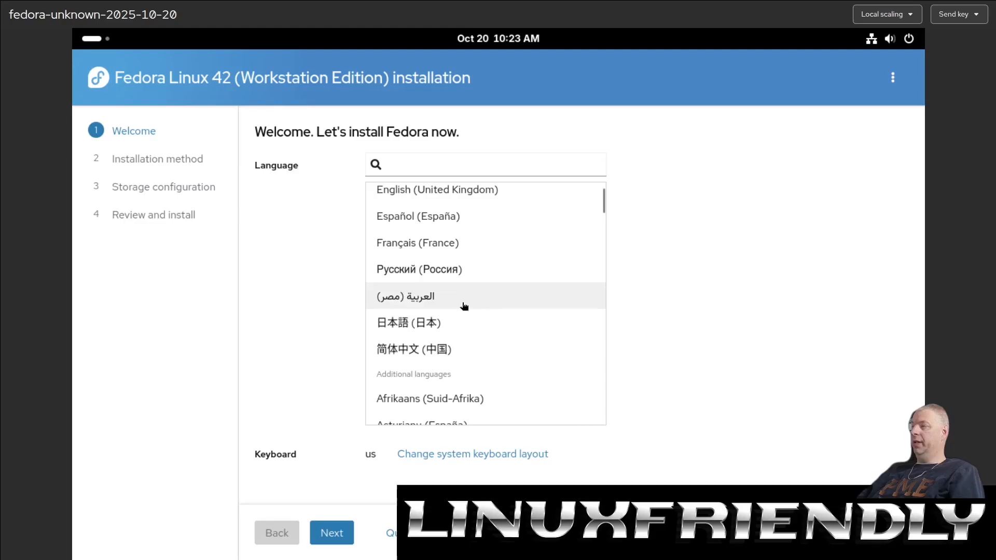
scroll(489, 372, down, 6)
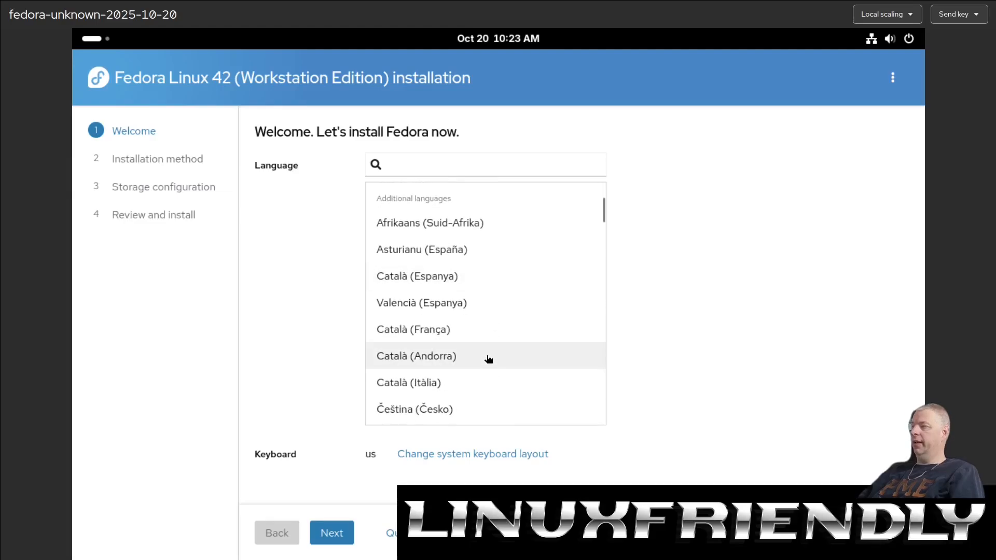
scroll(487, 358, down, 6)
scroll(488, 359, up, 15)
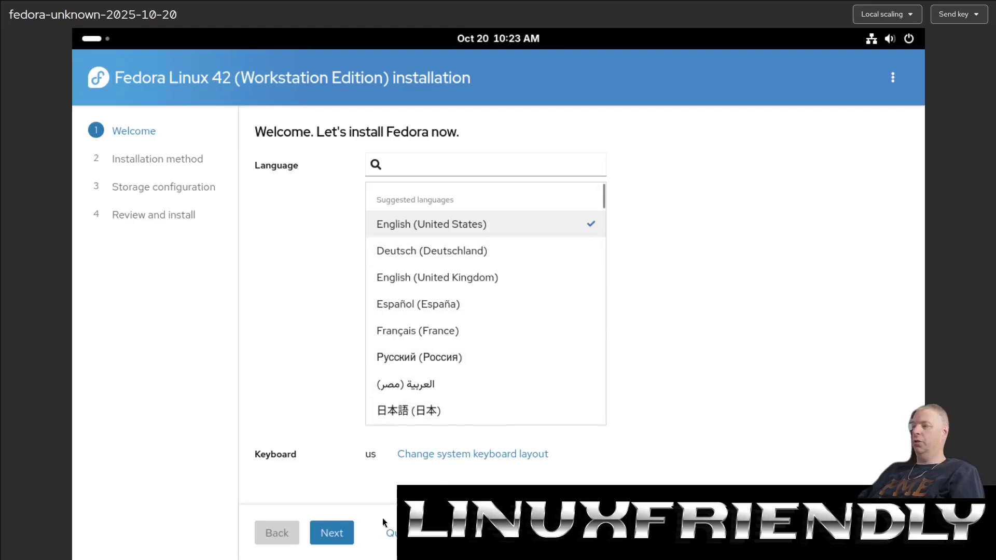
click(335, 532)
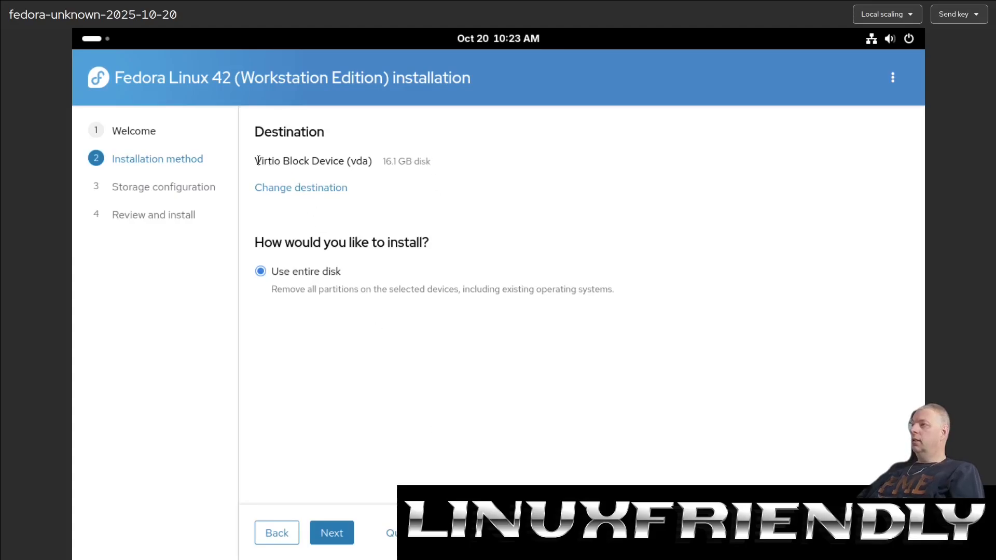
- Accept the Virtio Block Device (vda) as destination with Use entire disk and continue to storage configuration
drag(254, 161, 450, 166)
click(467, 162)
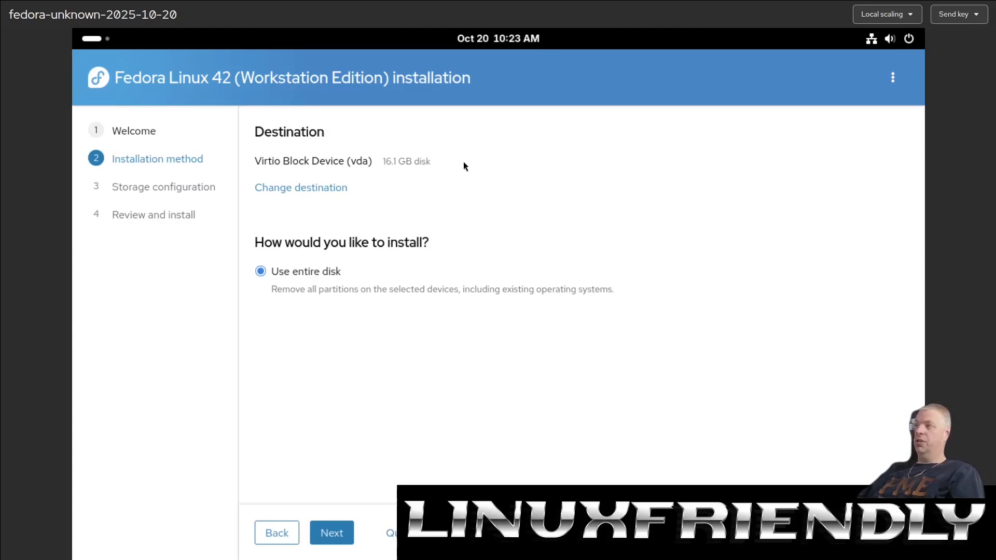
click(342, 537)
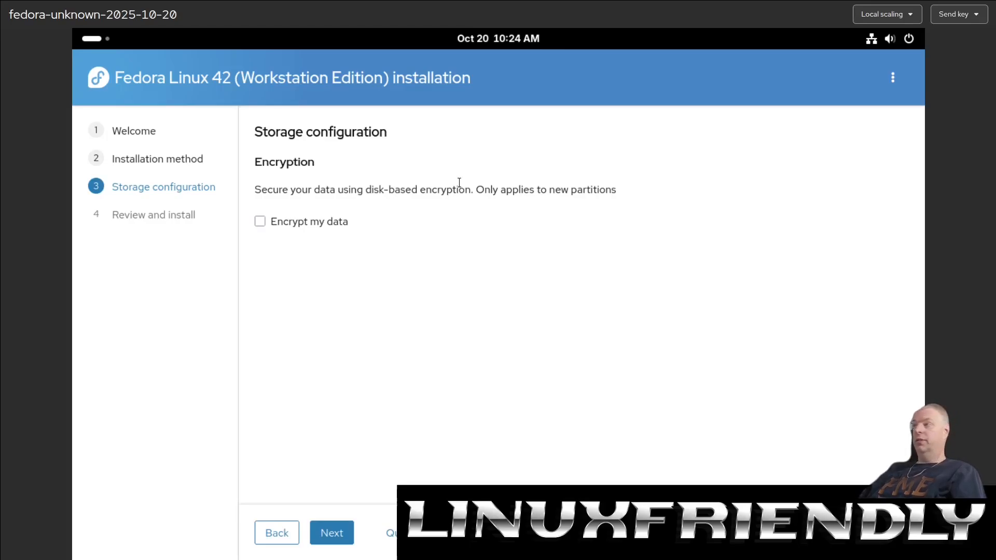
click(312, 222)
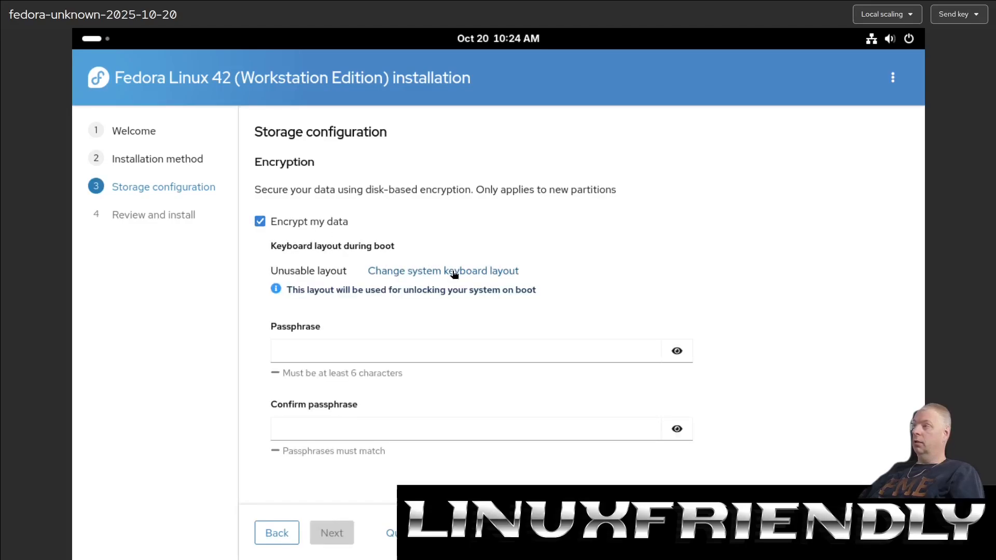
click(296, 352)
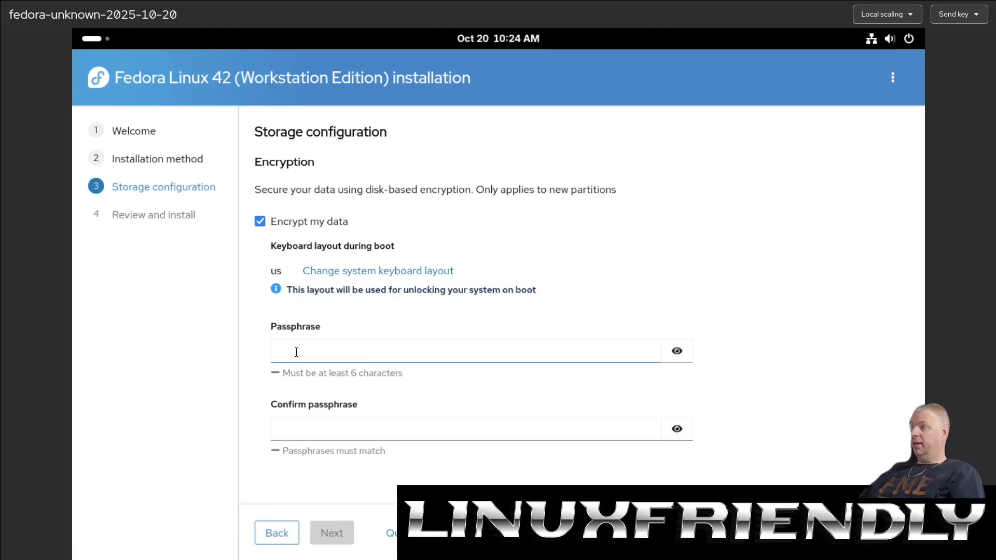
click(370, 435)
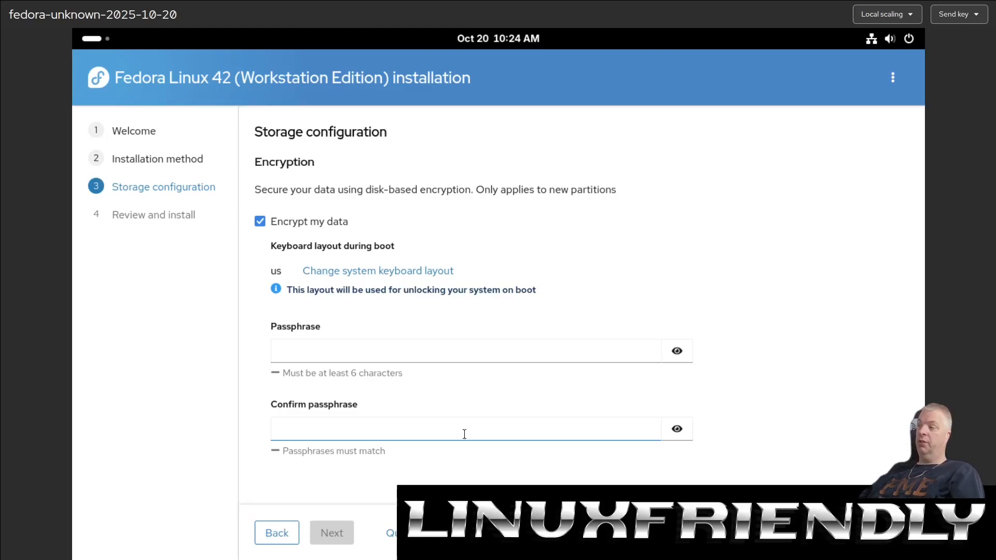
click(323, 222)
- Continue without data encryption and start the installation from the review page, erasing the disk's data
click(344, 537)
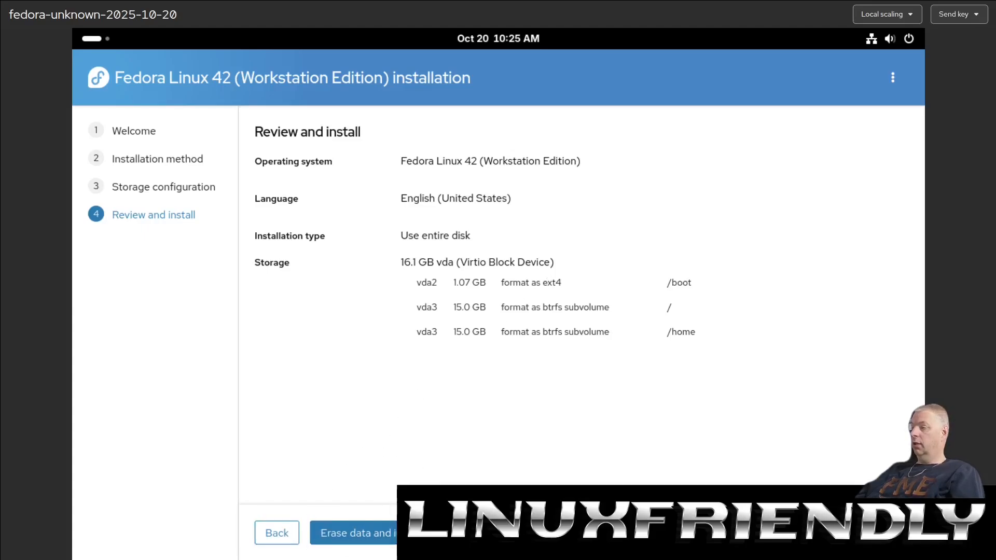
click(354, 535)
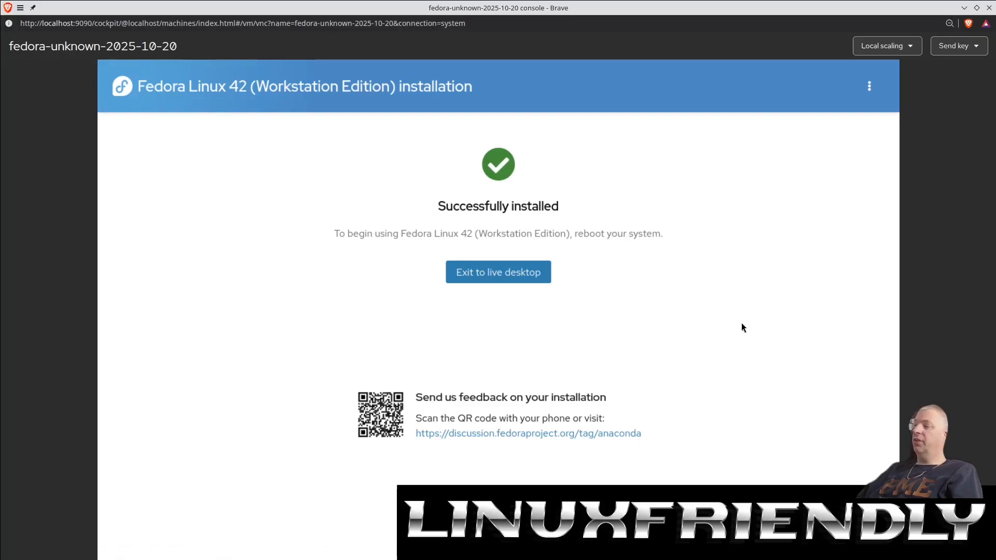
- Exit the finished installer to the live desktop and restart the system
click(503, 276)
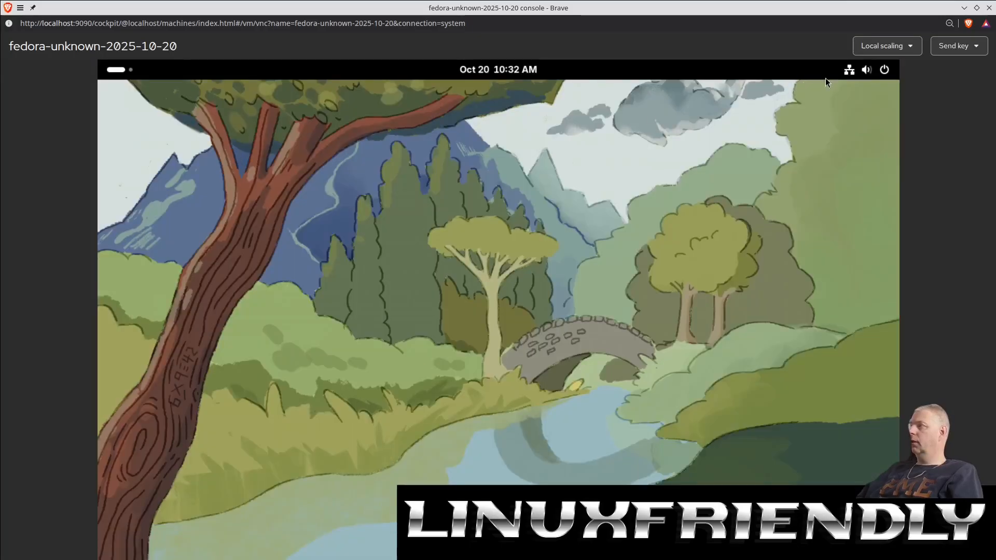
click(892, 71)
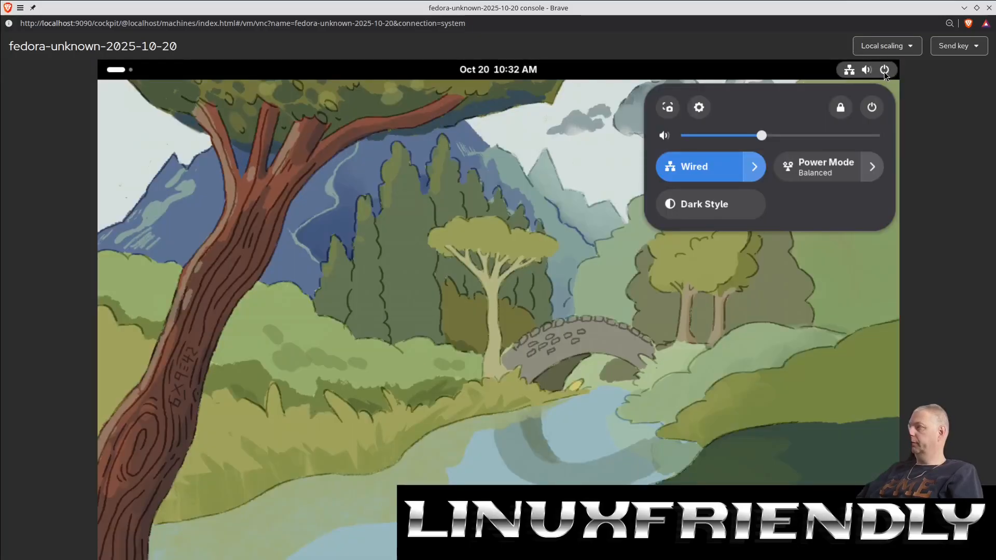
click(871, 108)
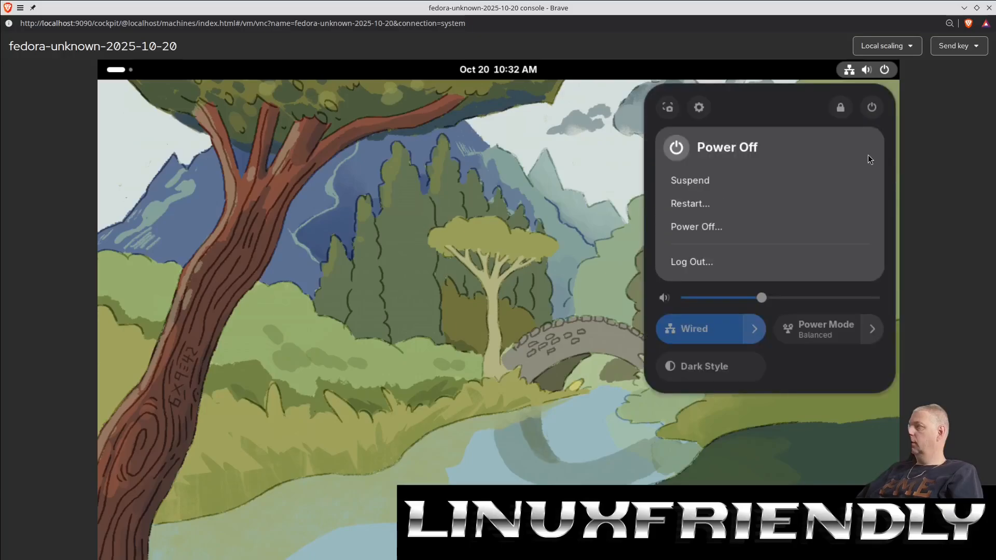
click(715, 205)
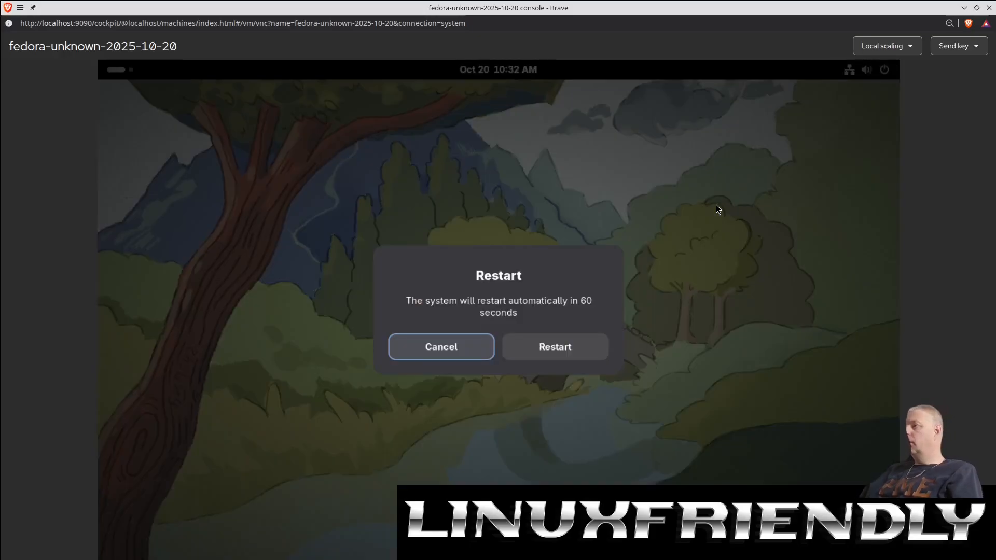
click(538, 351)
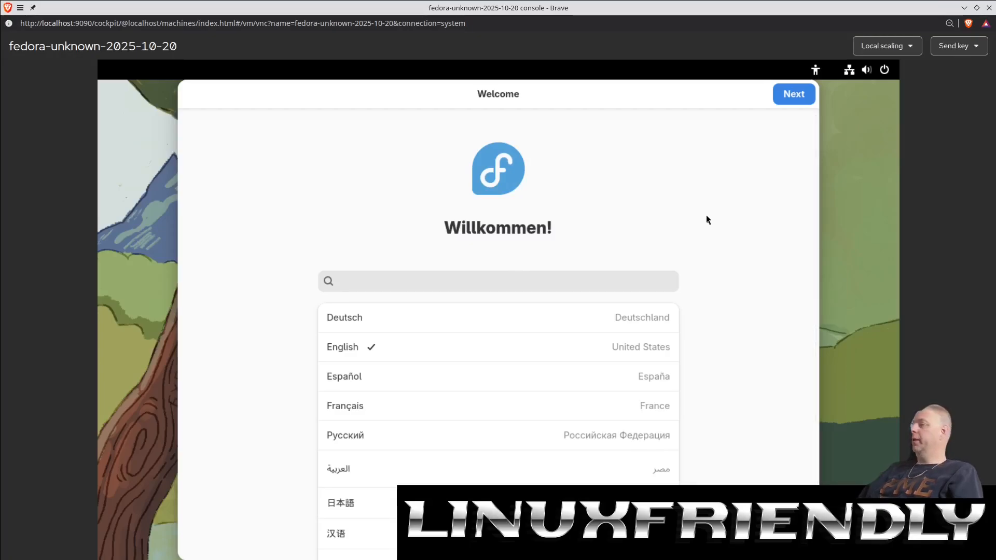
- Accept English (United States), the English (US) keyboard layout and the default privacy settings in the initial setup
click(788, 94)
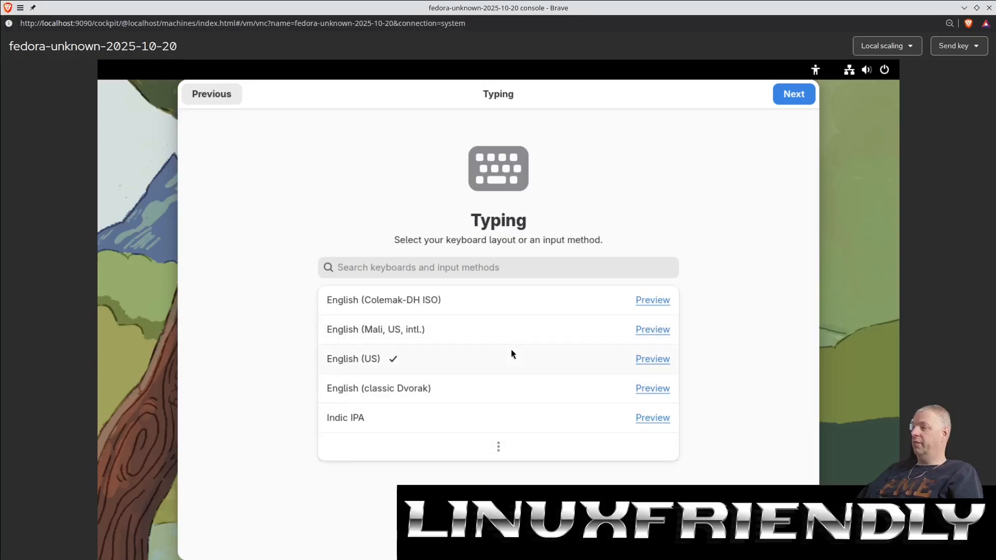
click(792, 99)
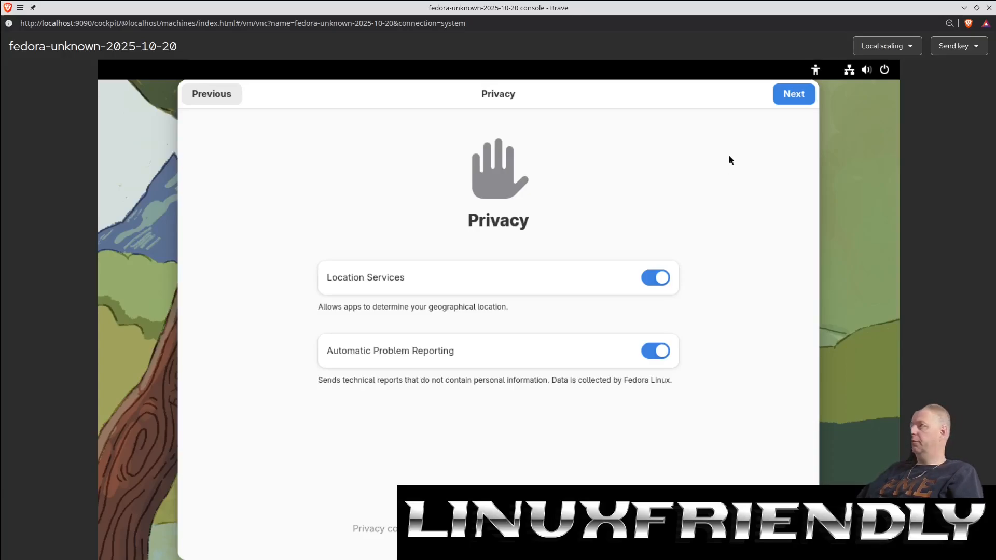
click(788, 99)
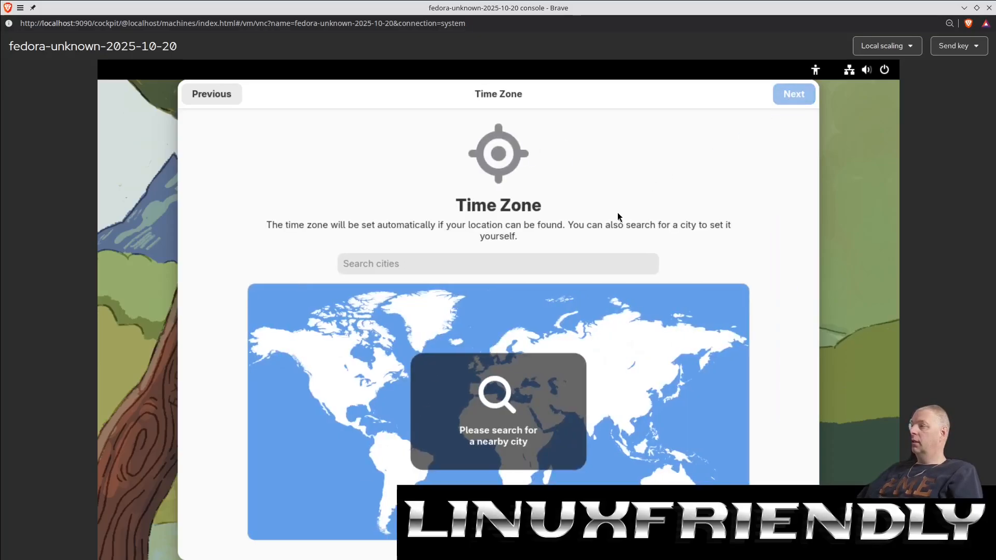
- Set the time zone to Amsterdam, Netherlands, and continue past the third-party repositories without enabling them
click(585, 262)
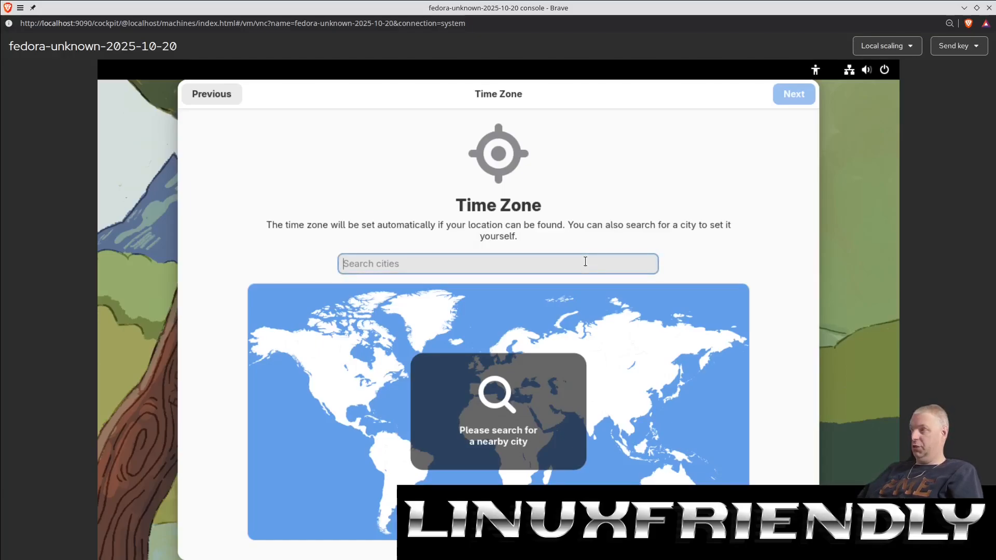
text(N)
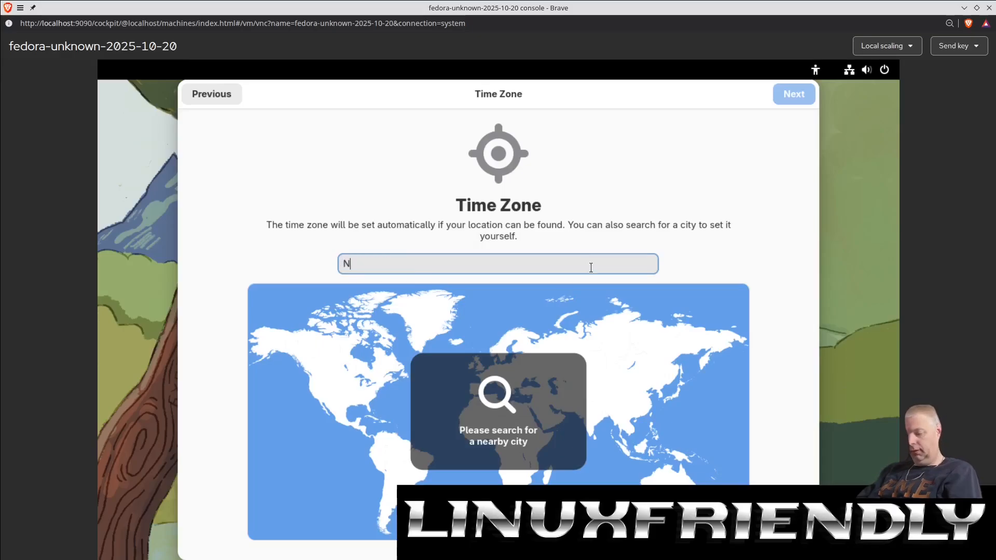
text(etherlands)
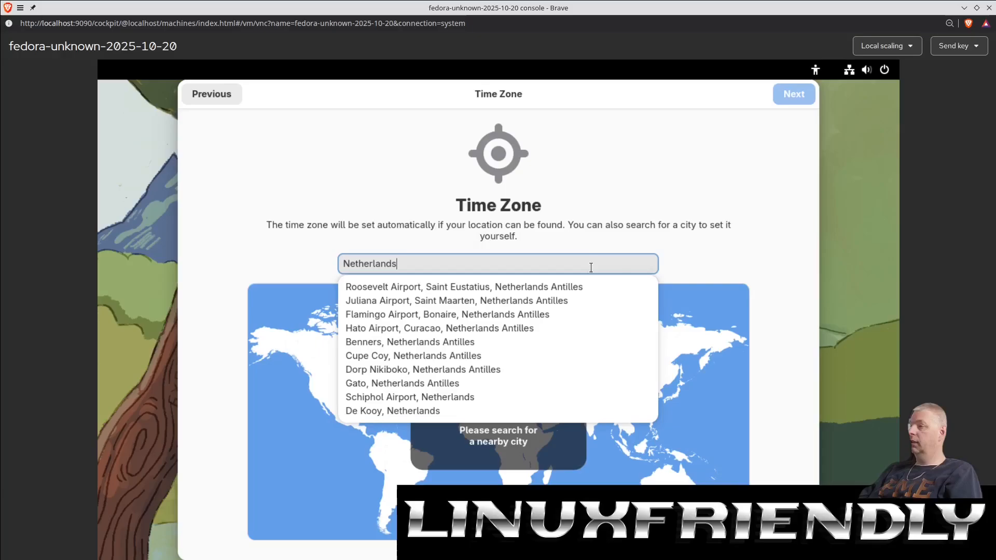
double_click(590, 267)
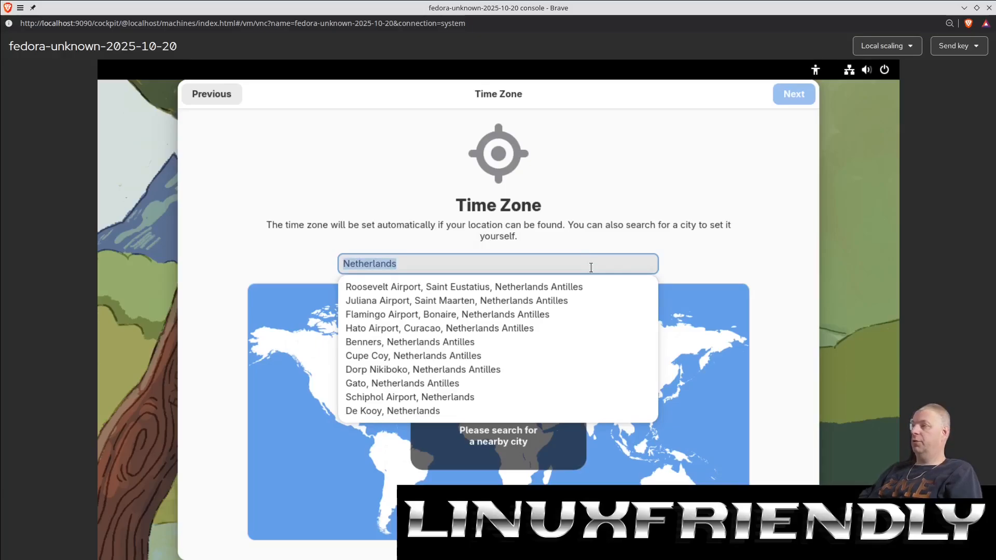
text(Amsterdam,)
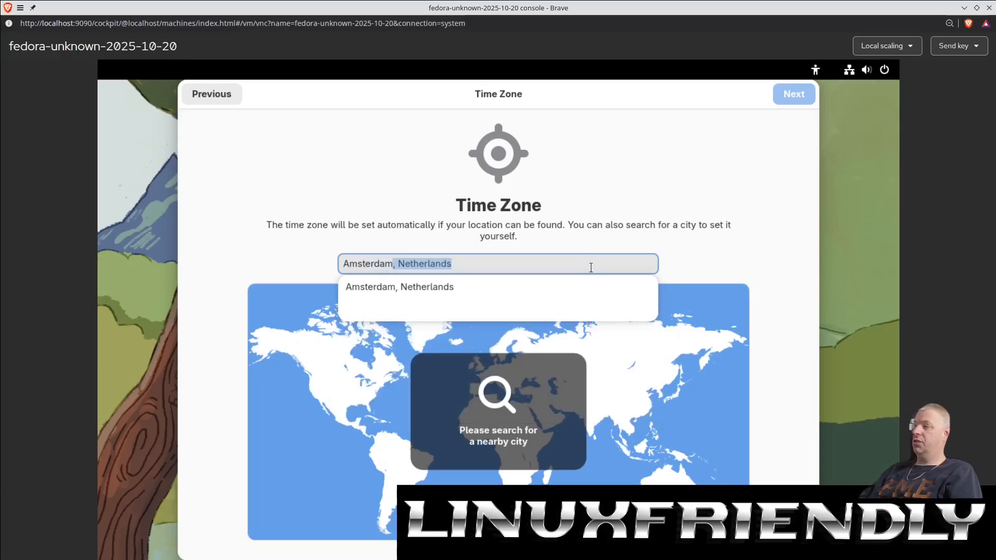
click(580, 284)
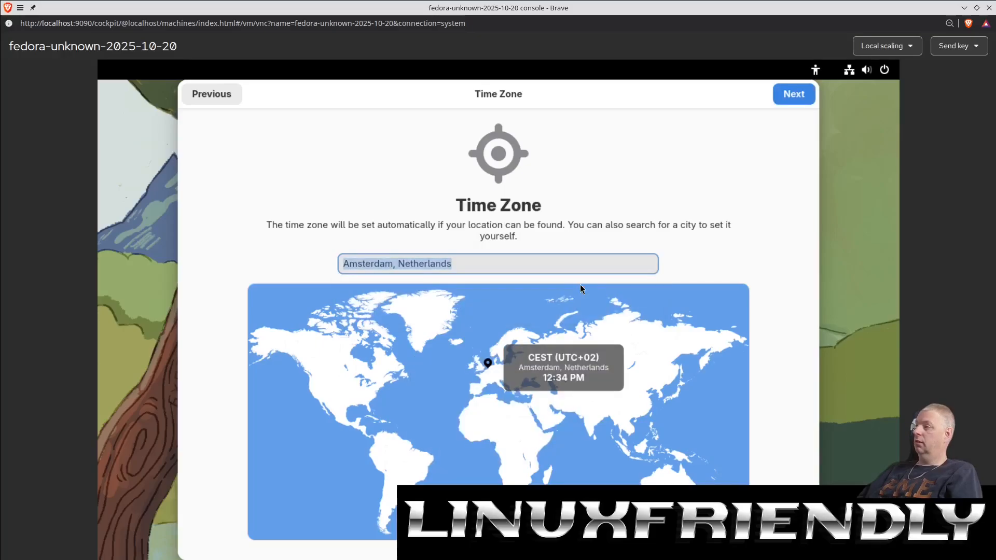
click(795, 95)
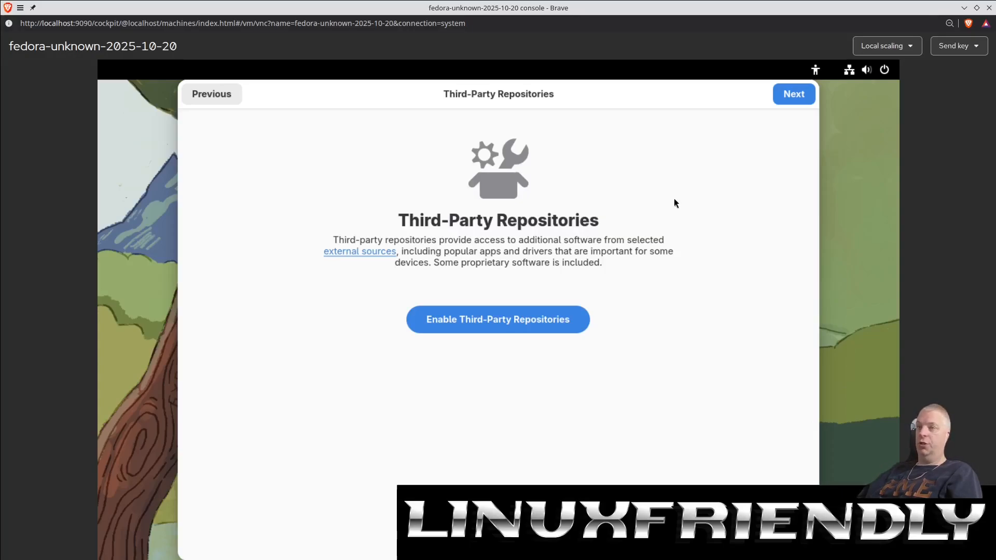
click(797, 96)
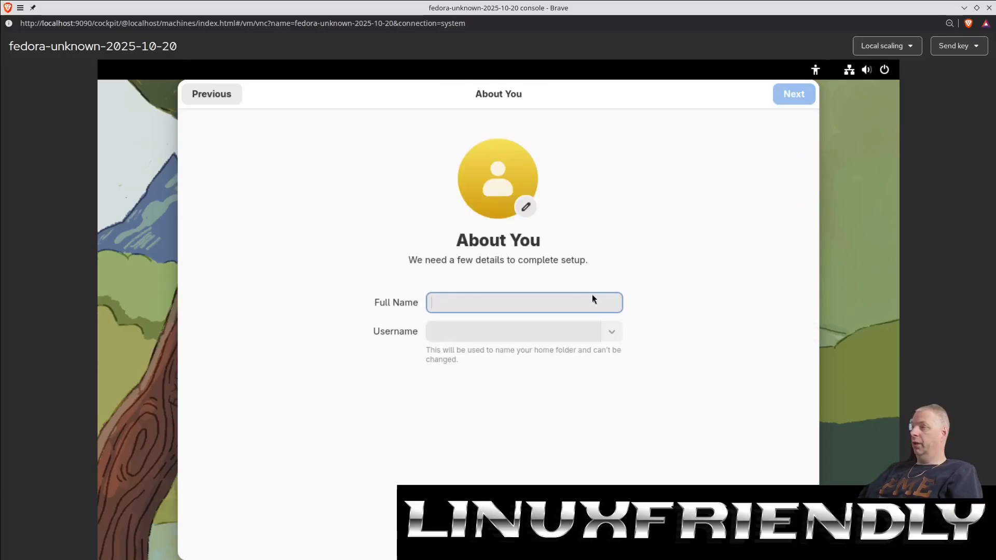
- Fill in the account owner's full name, set the username to the first name in lowercase, and continue to the password page
text(T)
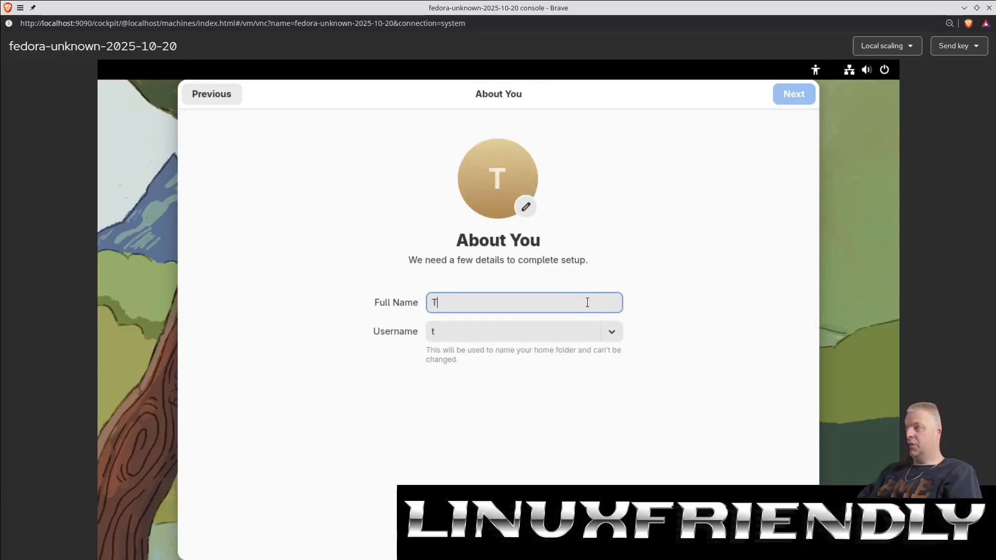
text(est user)
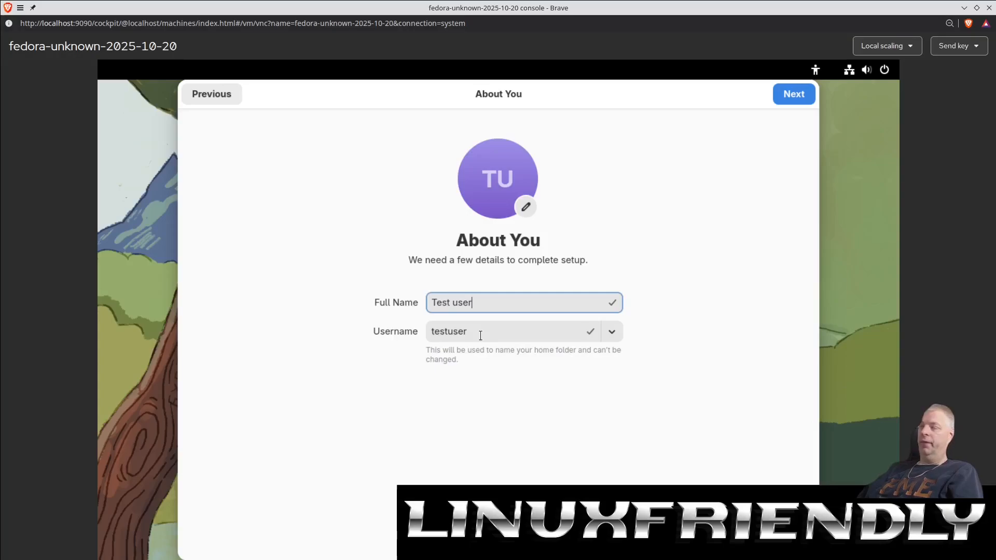
key(ctrl+a)
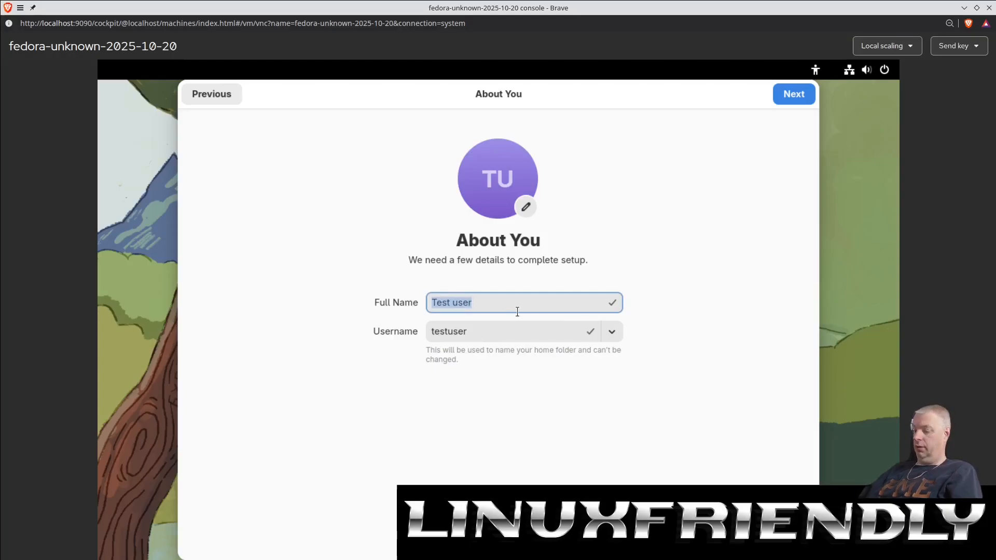
text(Mark Olie)
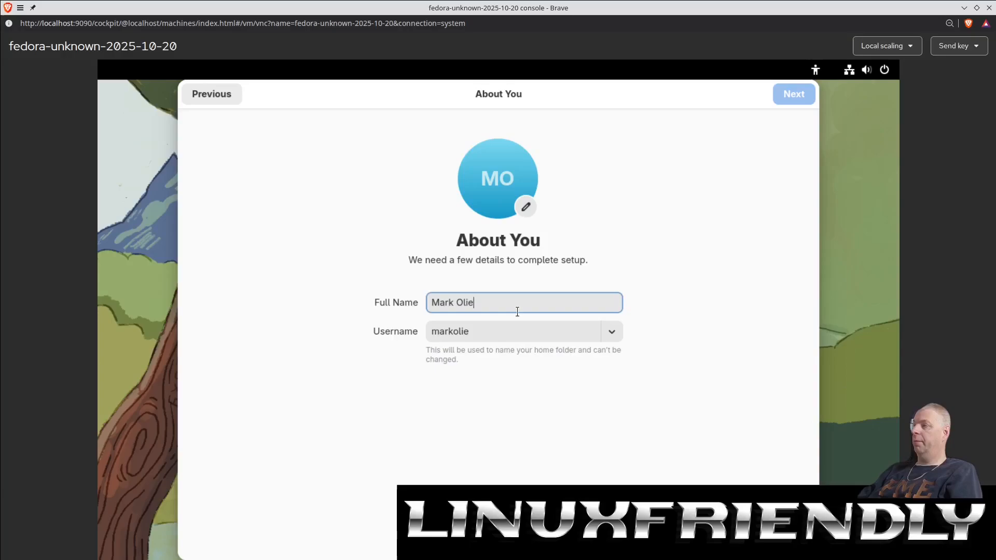
key(Tab)
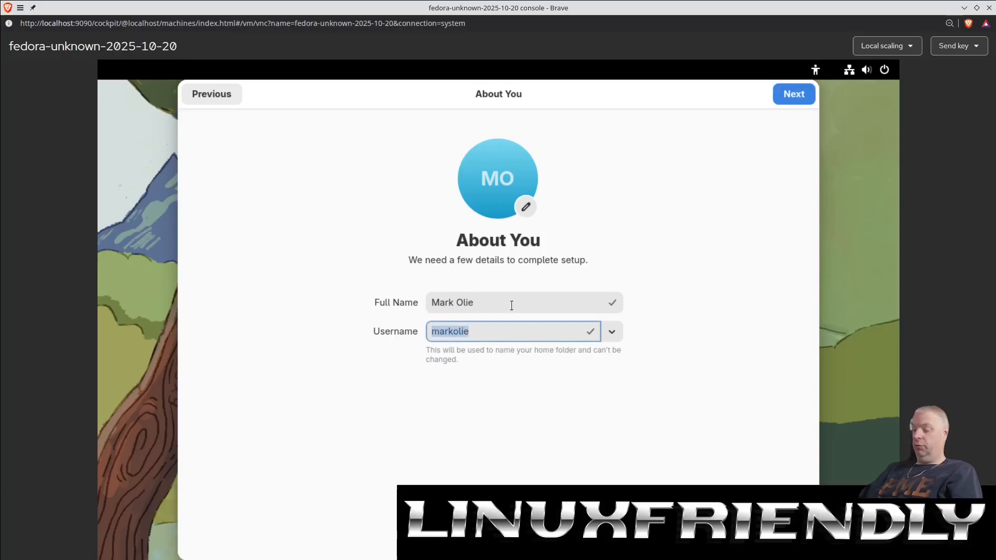
text(mark)
key(Tab)
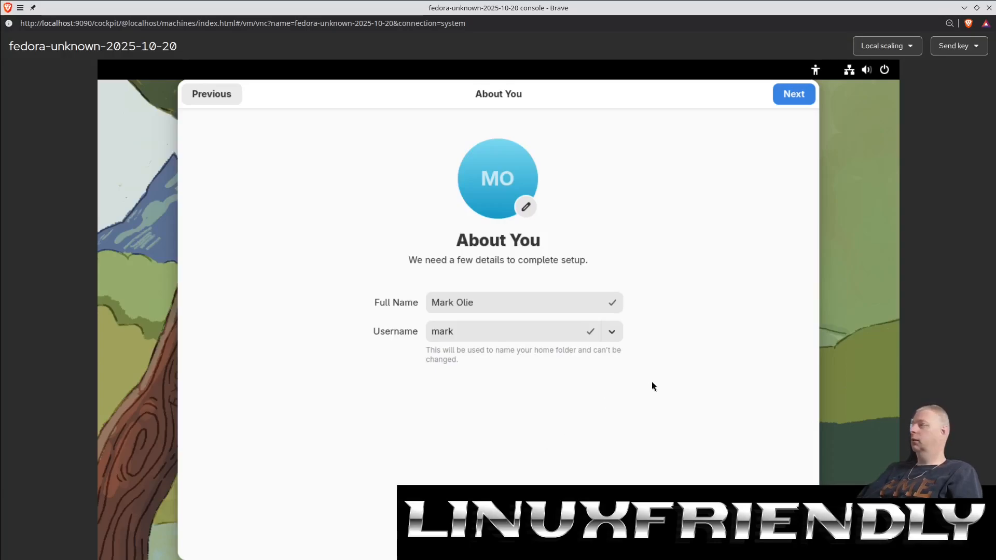
click(797, 94)
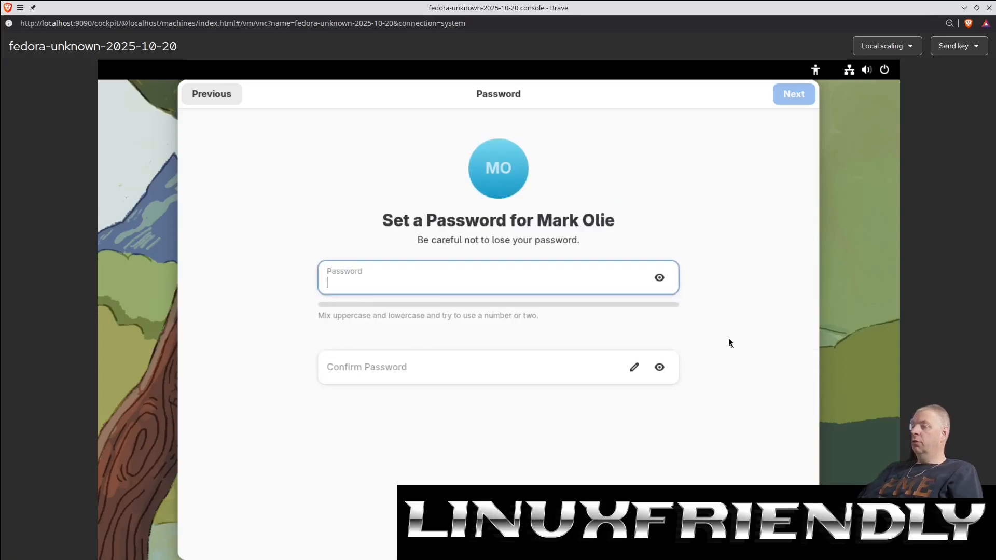
- Make the password visible, enter the account password, repeat it in the confirmation field and continue
click(664, 278)
text(a)
key(Tab)
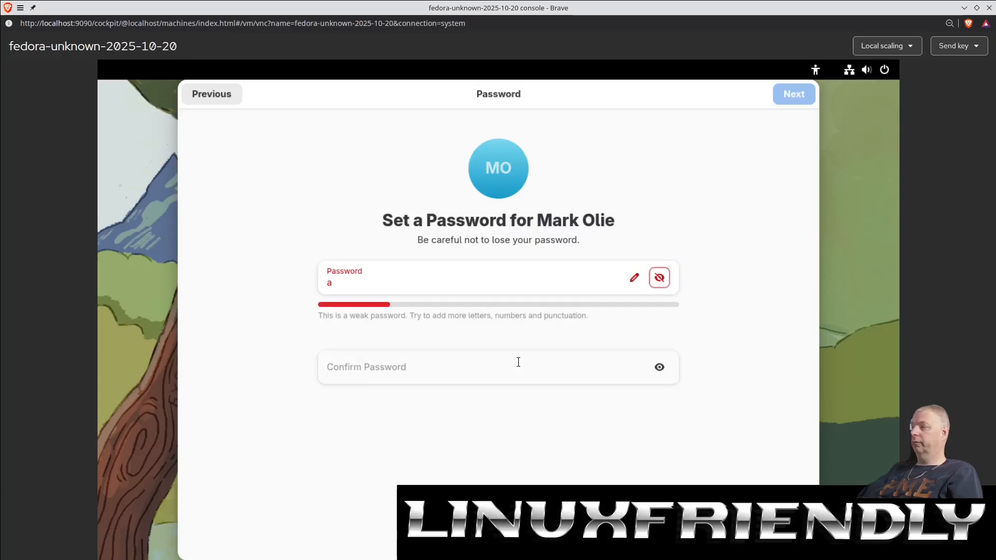
click(519, 363)
text(a)
key(Tab)
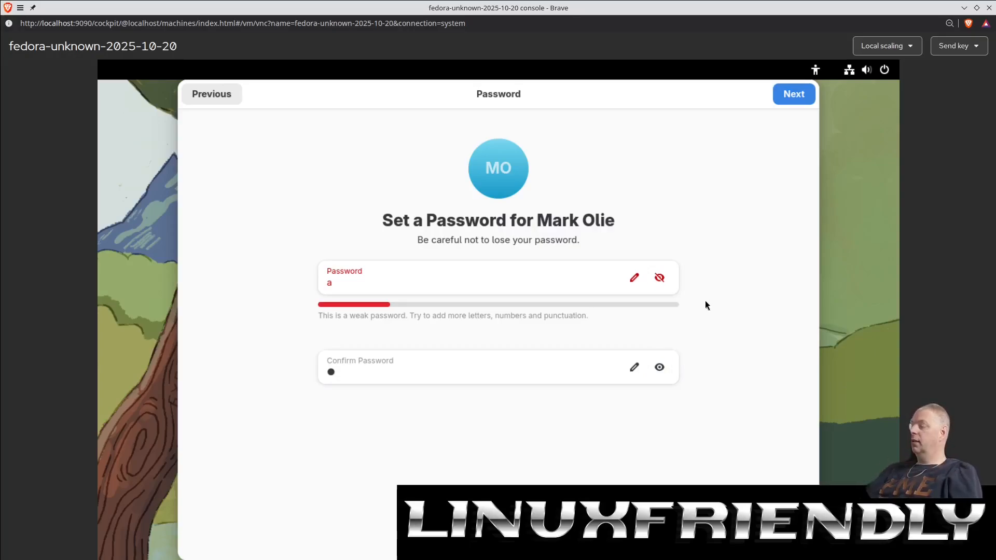
click(790, 103)
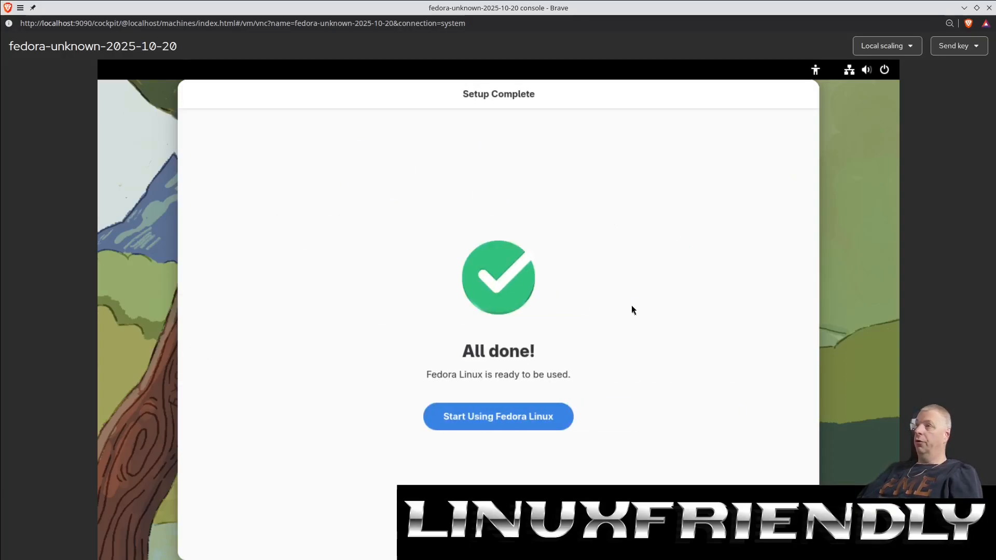
- Finish the initial setup, skip the welcome tour and leave the activities overview for the empty desktop
click(511, 421)
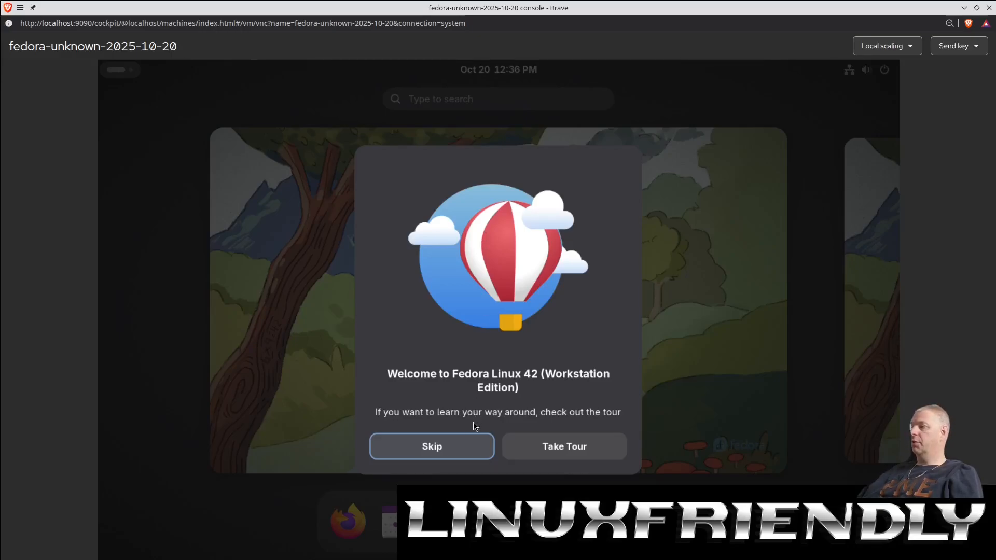
click(466, 447)
click(576, 356)
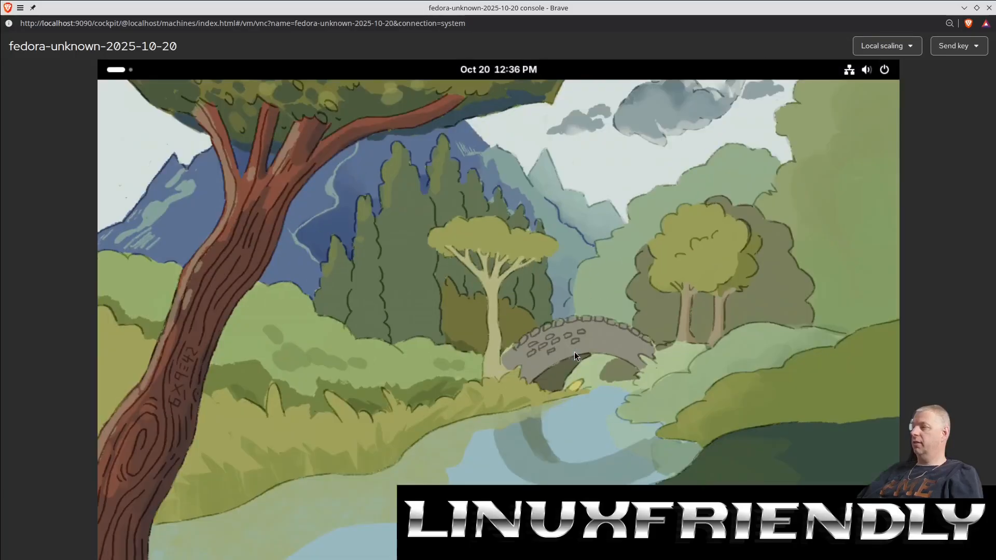